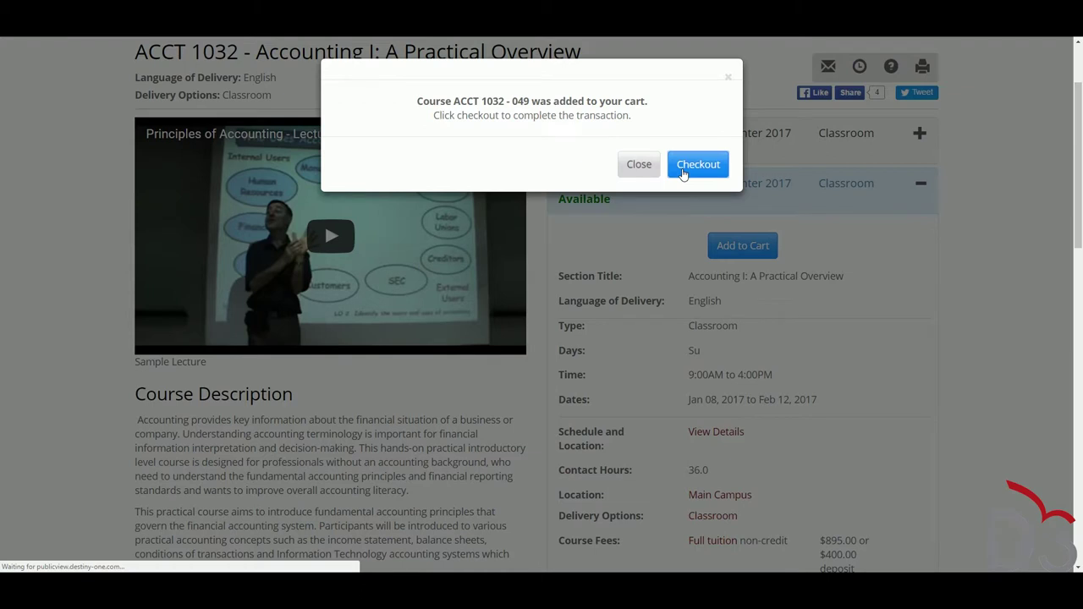
scroll(661, 228, down, 2)
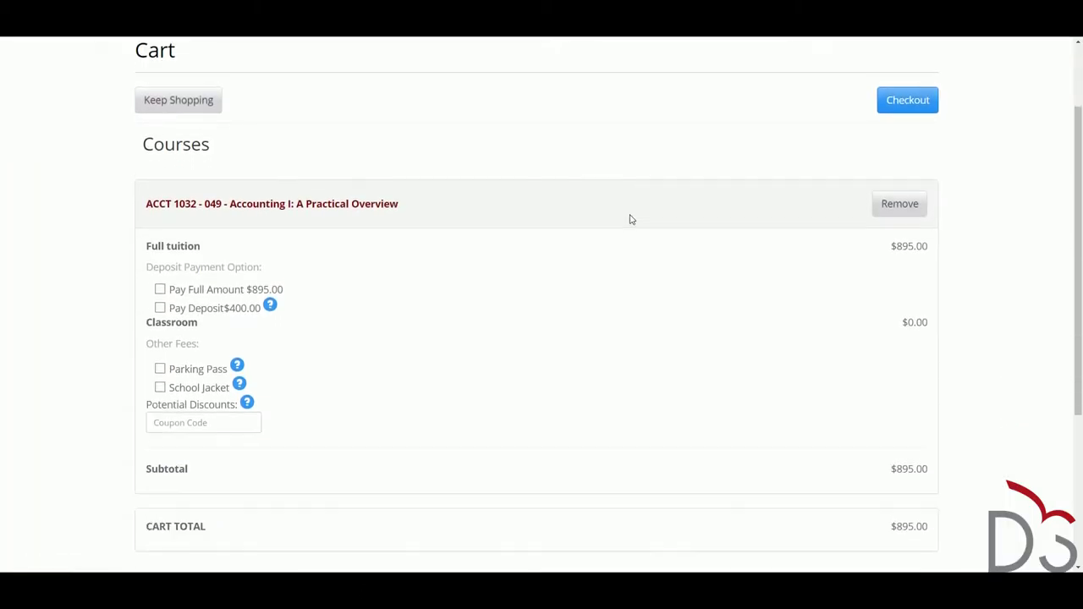
click(160, 227)
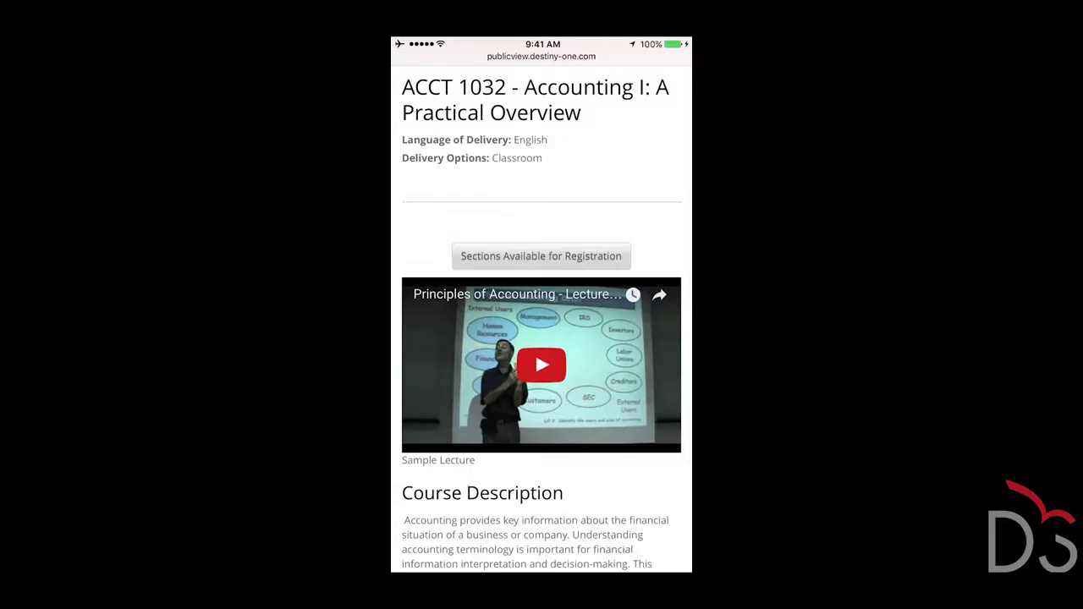
Step: Expand the ACCT 1032 - 049 section on the mobile course page and review its schedule details
scroll(542, 304, down, 5)
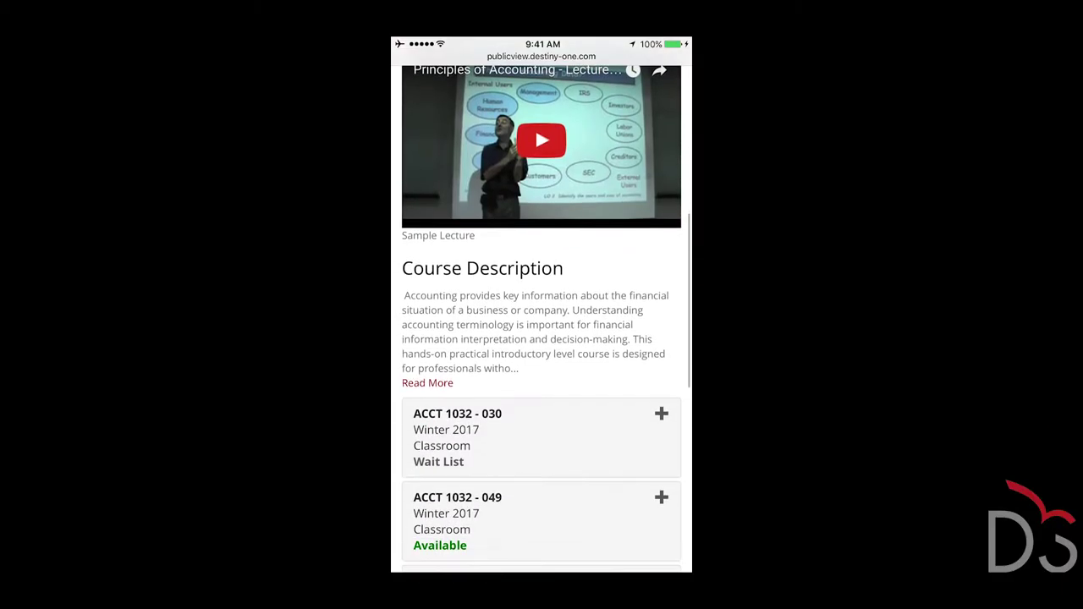
click(541, 306)
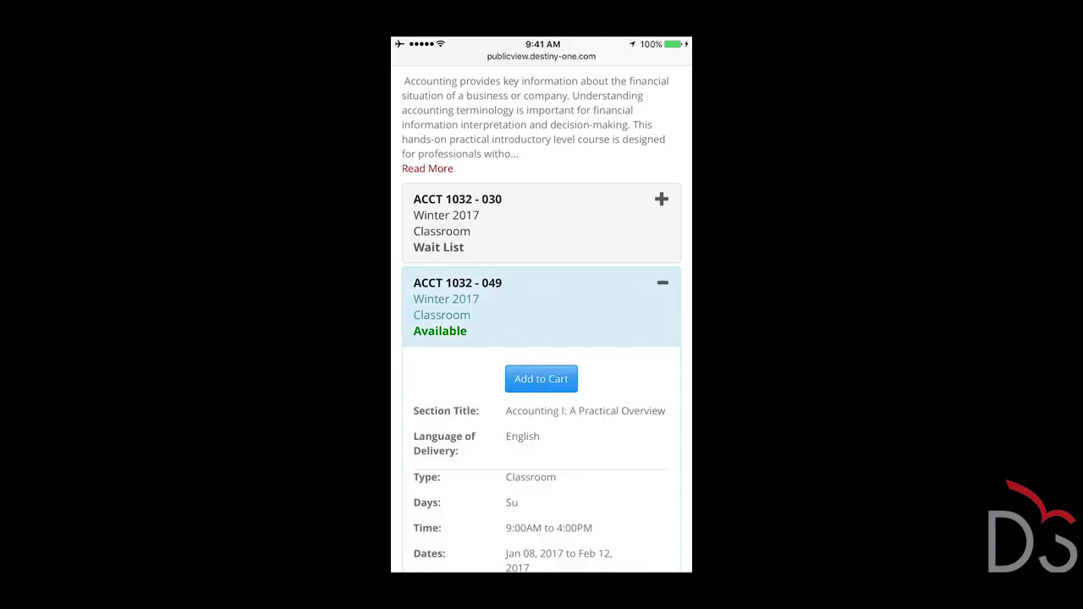
scroll(542, 318, down, 3)
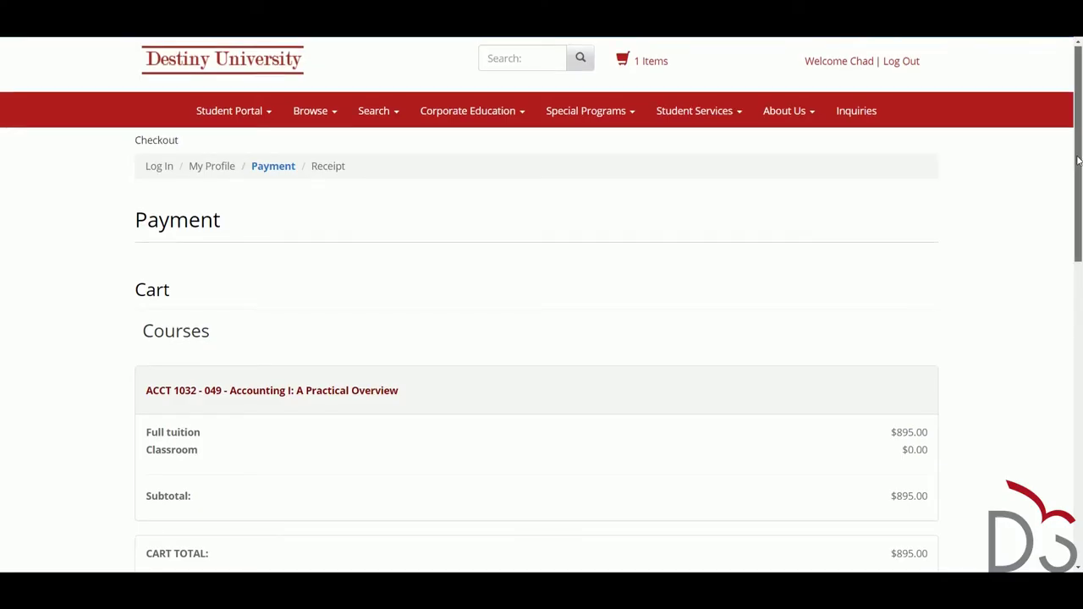
Step: Submit the credit card payment for the Accounting I course and review the receipt
drag(1079, 163, 1080, 377)
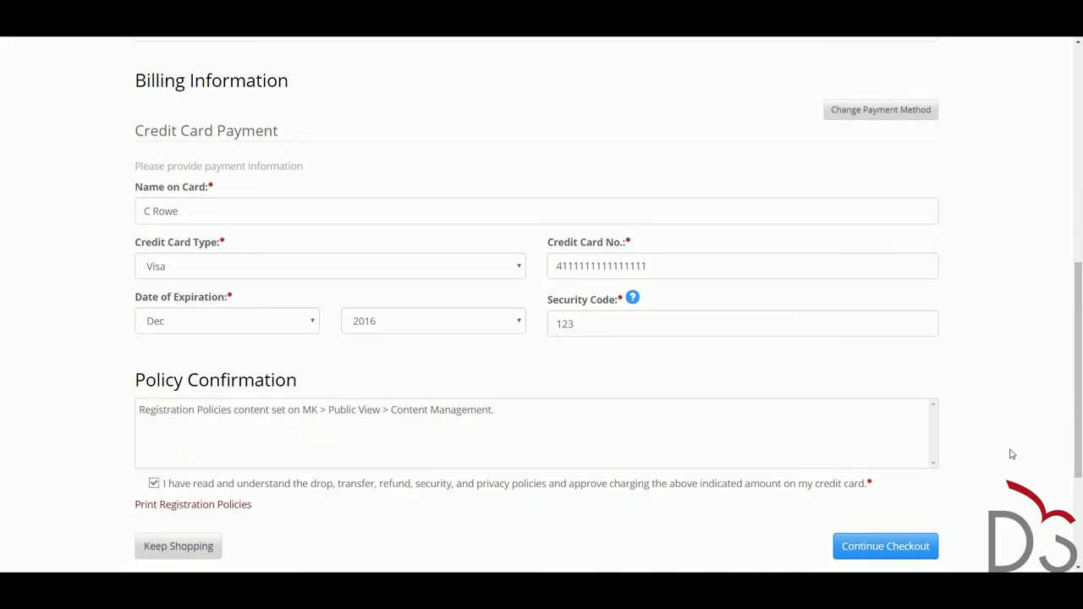
click(899, 548)
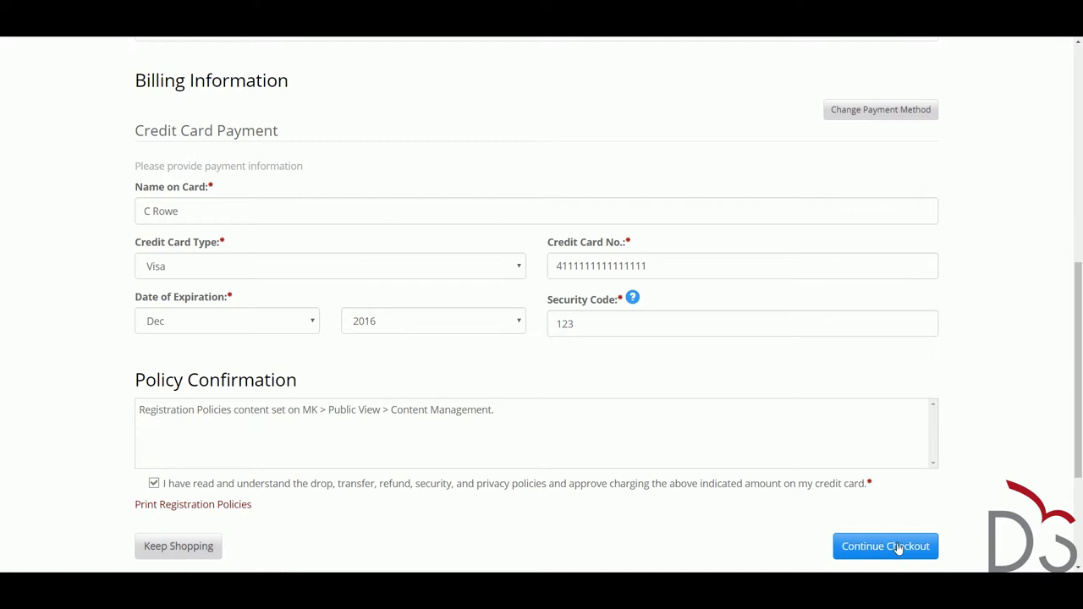
click(899, 548)
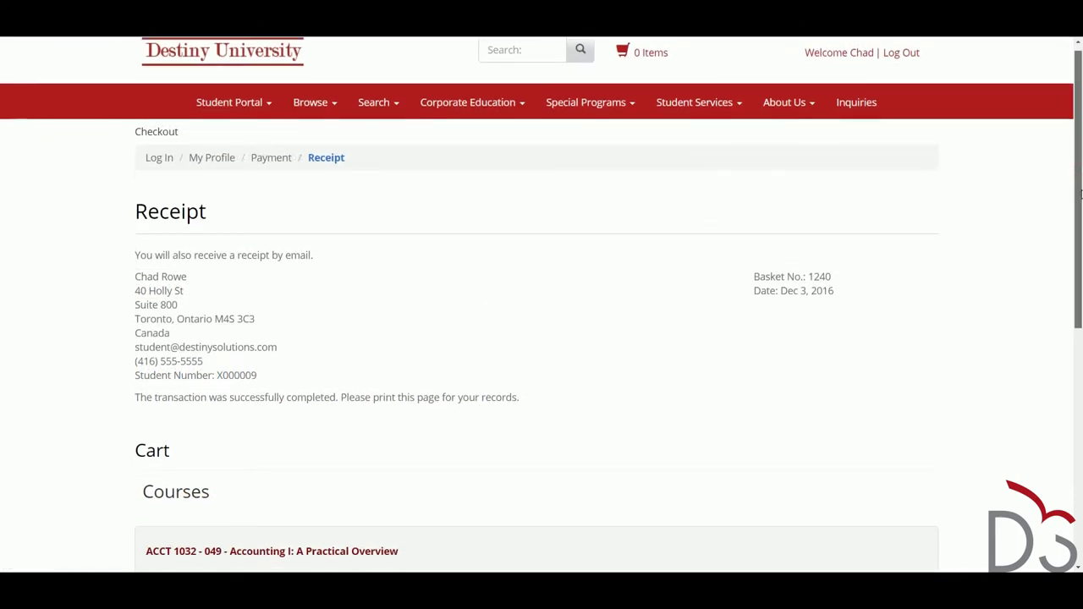
drag(1081, 195, 1081, 338)
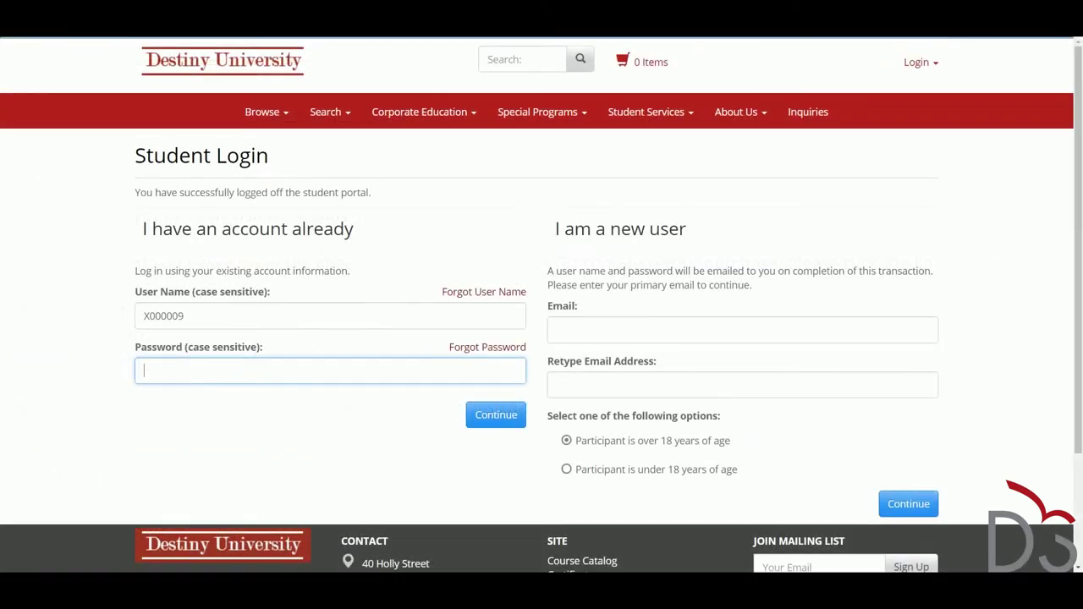
Step: Log in to the student portal with the account password and open the enrollment history
text(••••)
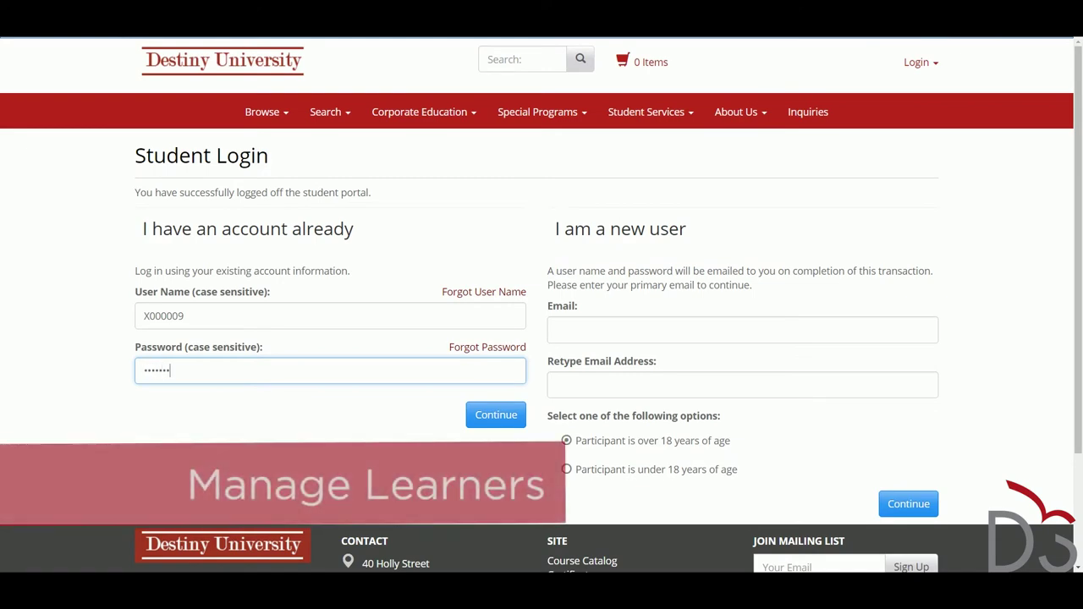
key(Return)
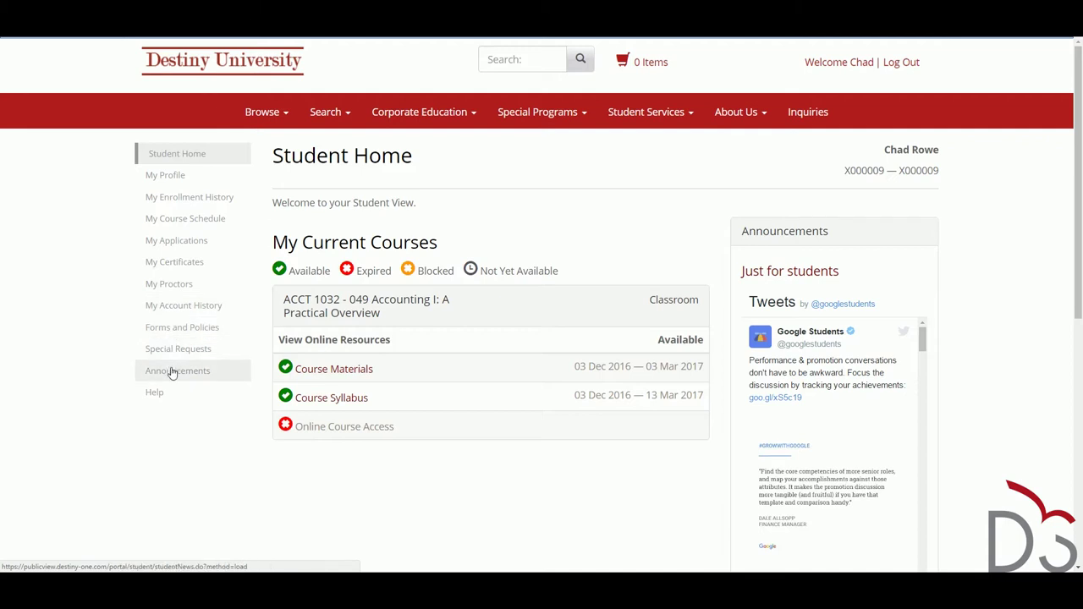
click(155, 197)
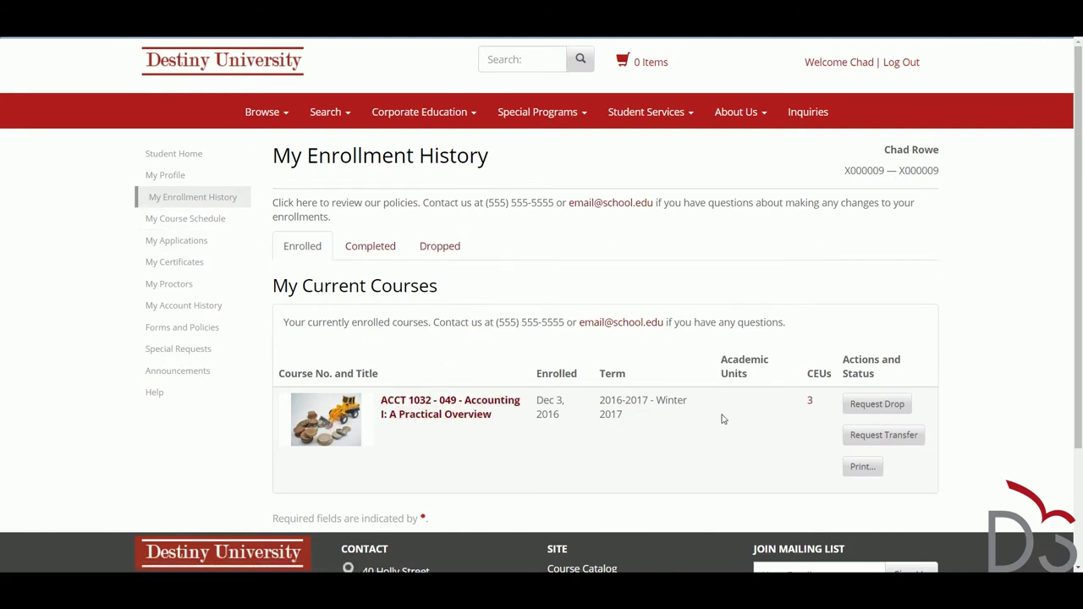
Step: Submit a drop request for ACCT 1032 - 049 with the reason "Not challenging enough"
click(868, 406)
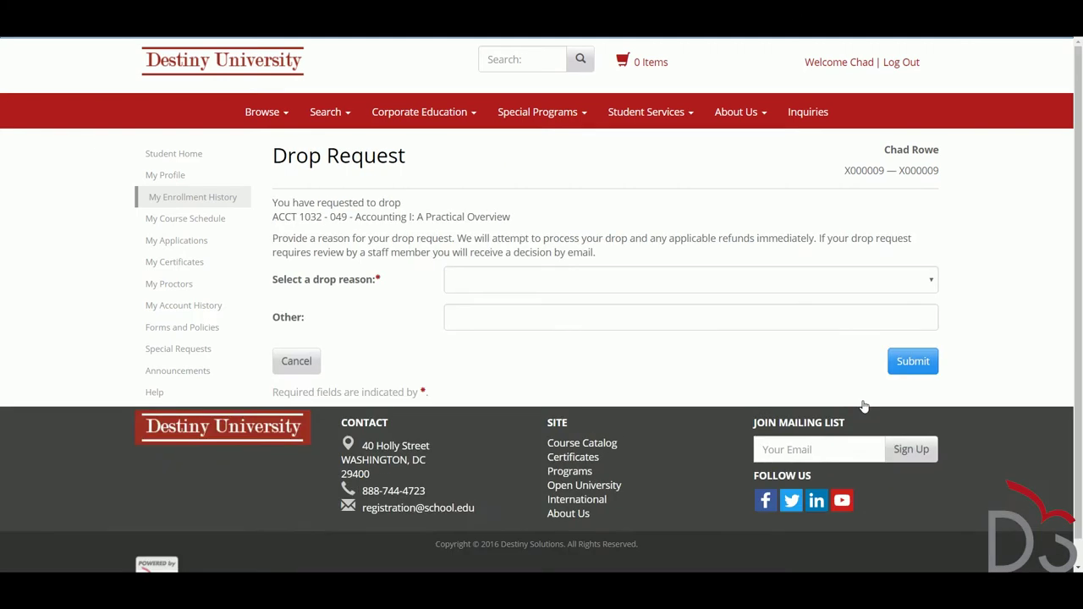
click(690, 290)
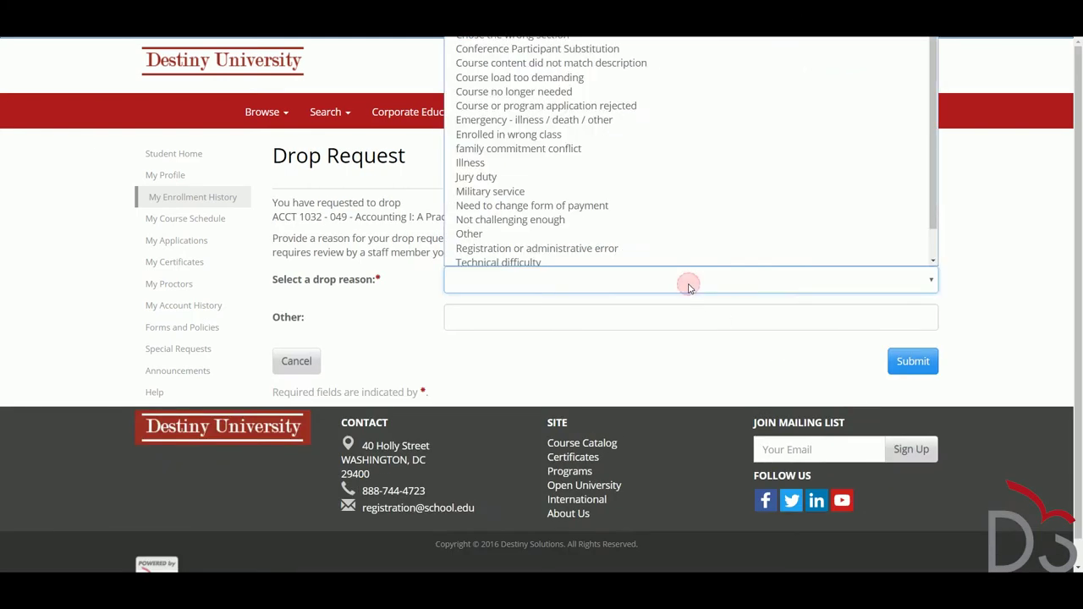
click(619, 220)
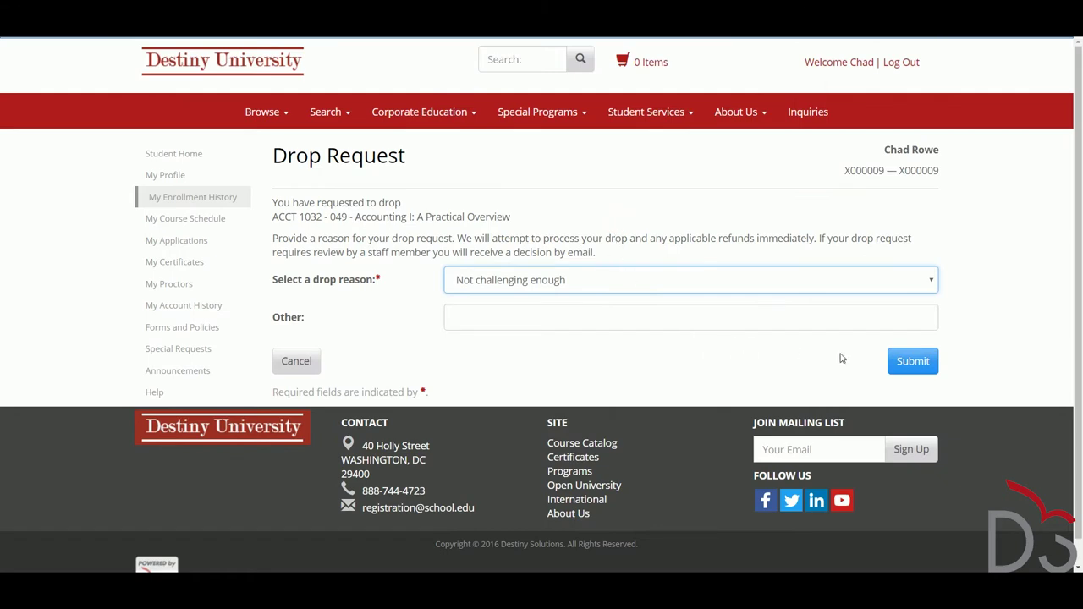
click(897, 362)
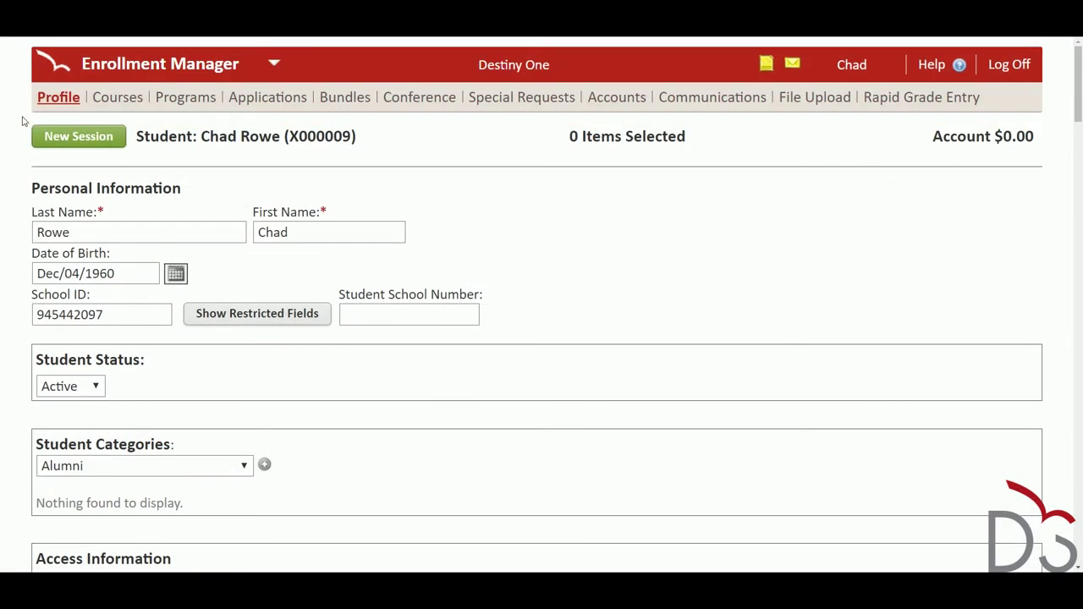
Step: View the student's historical courses and certificates in Enrollment Manager
mouse_move(114, 99)
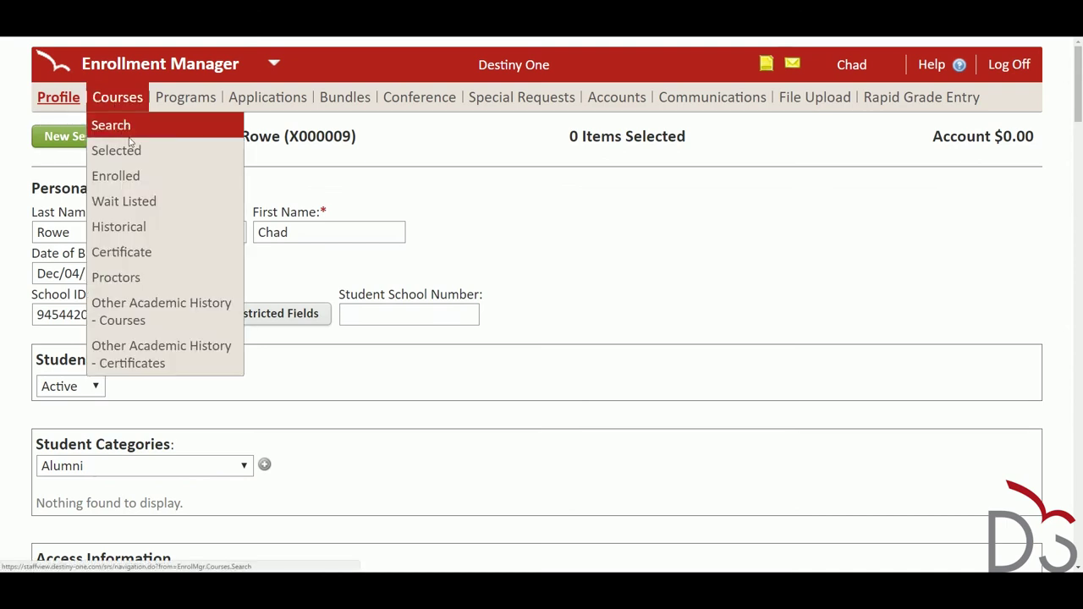
click(135, 228)
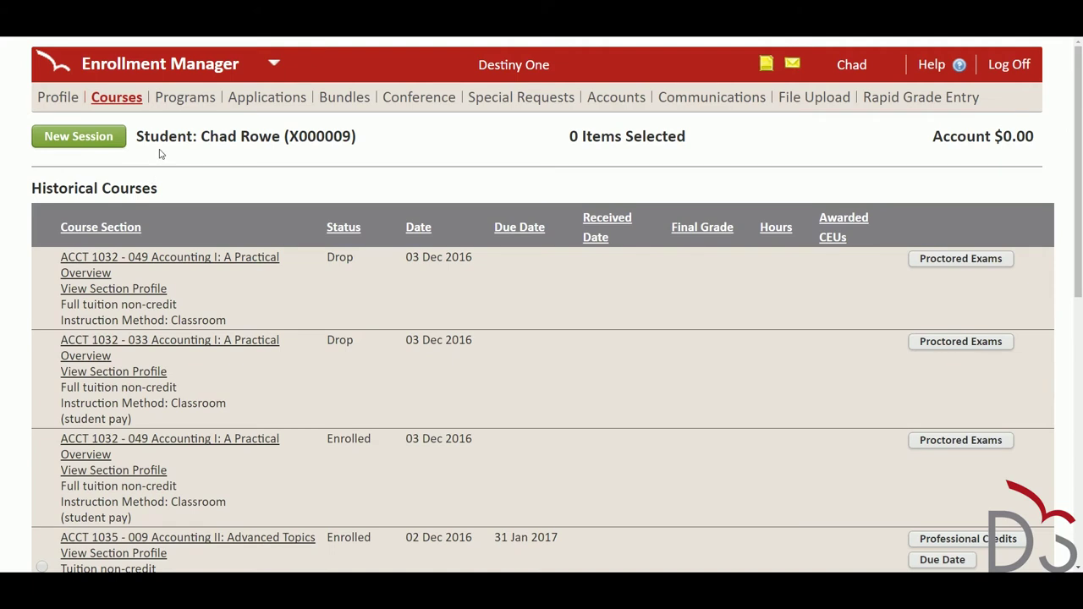
mouse_move(117, 98)
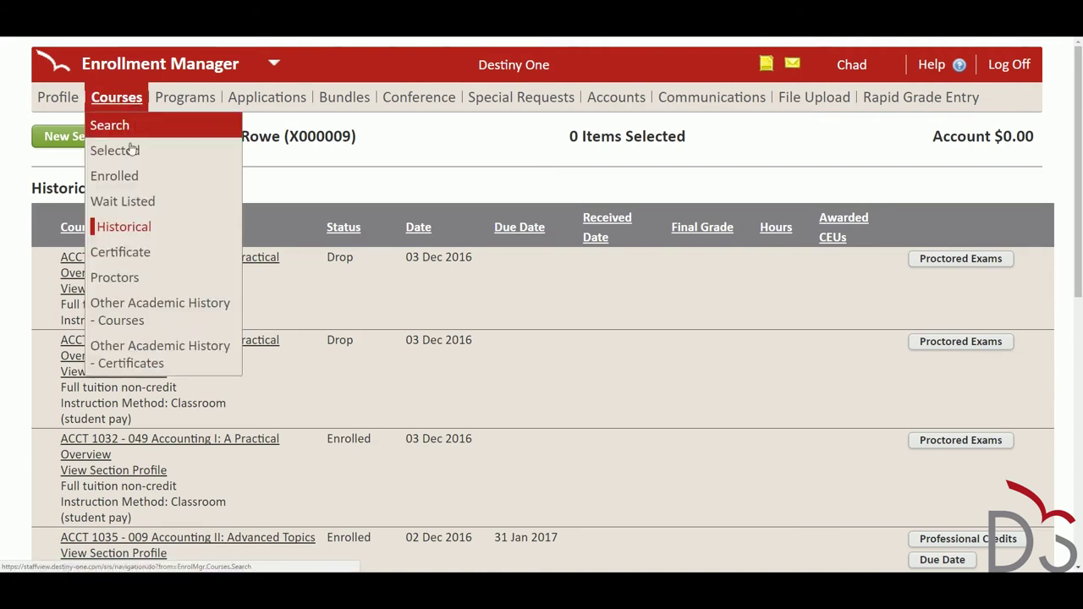
click(120, 252)
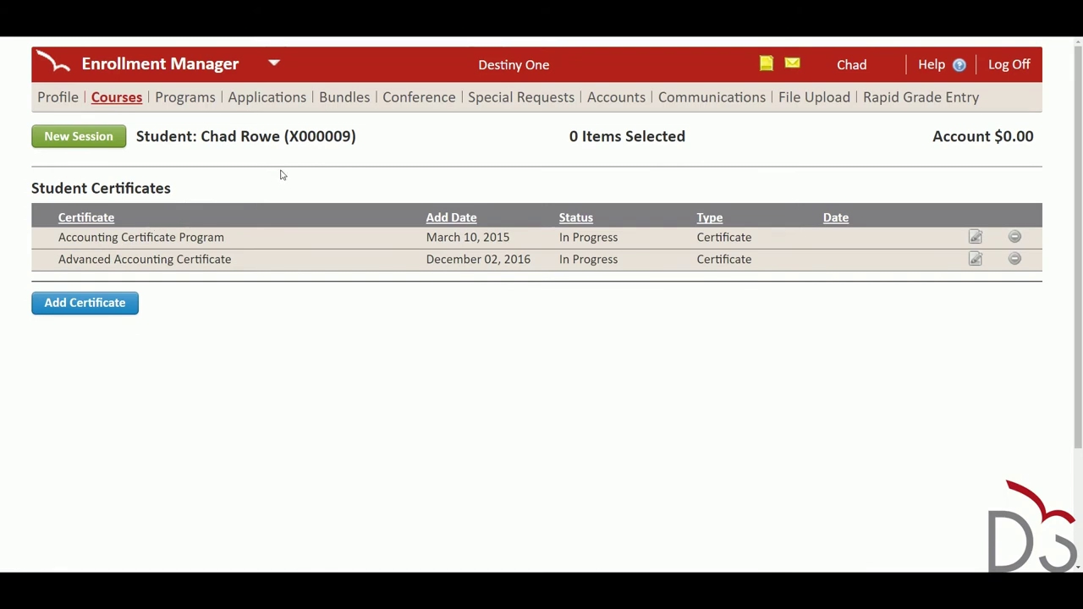
Step: View the student's communication history and the list of baskets on the student's account
mouse_move(661, 108)
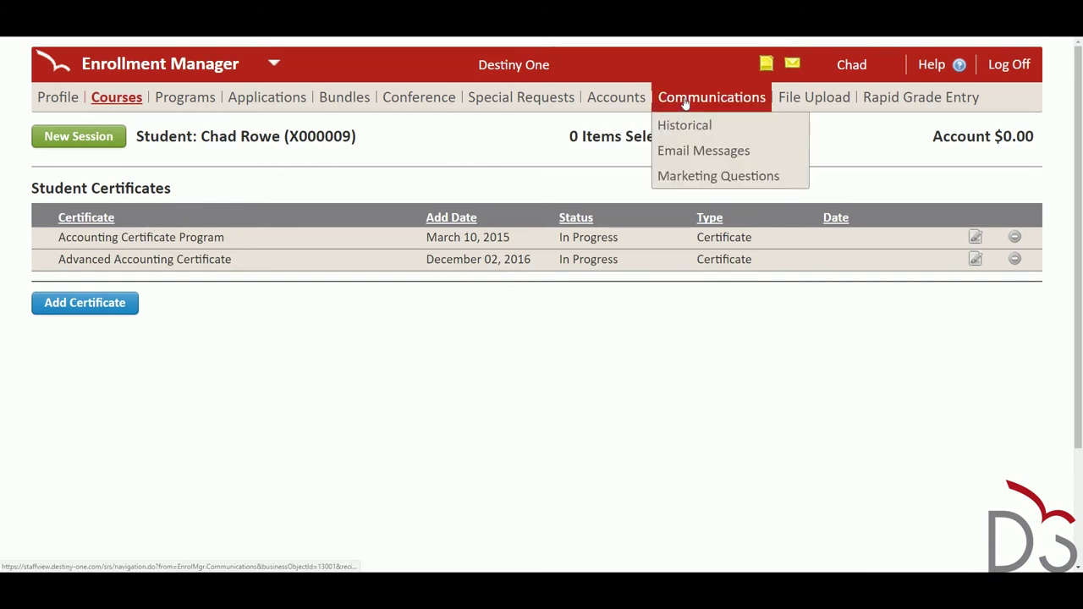
click(685, 126)
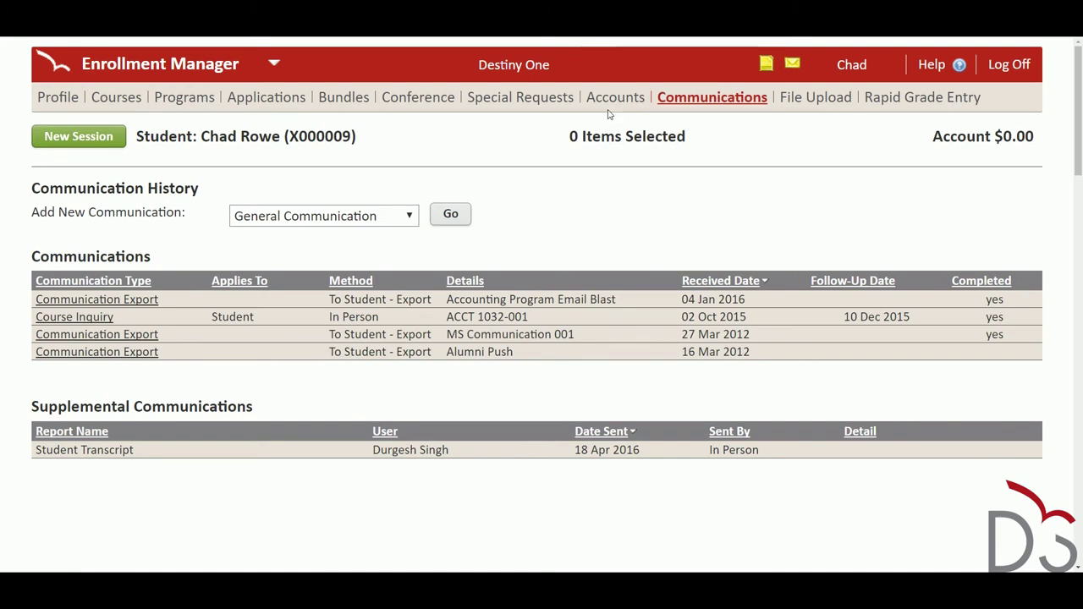
mouse_move(608, 110)
click(618, 177)
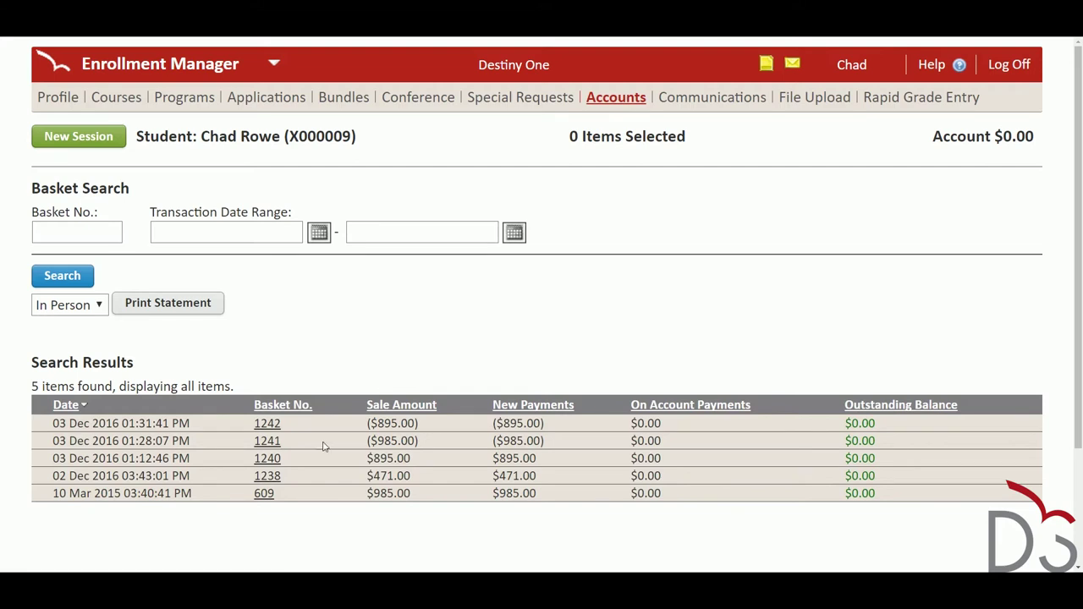
Step: Open the account basket from 03 Dec 2016 01:12:46 PM and examine its enrollment fee and payment details
click(275, 459)
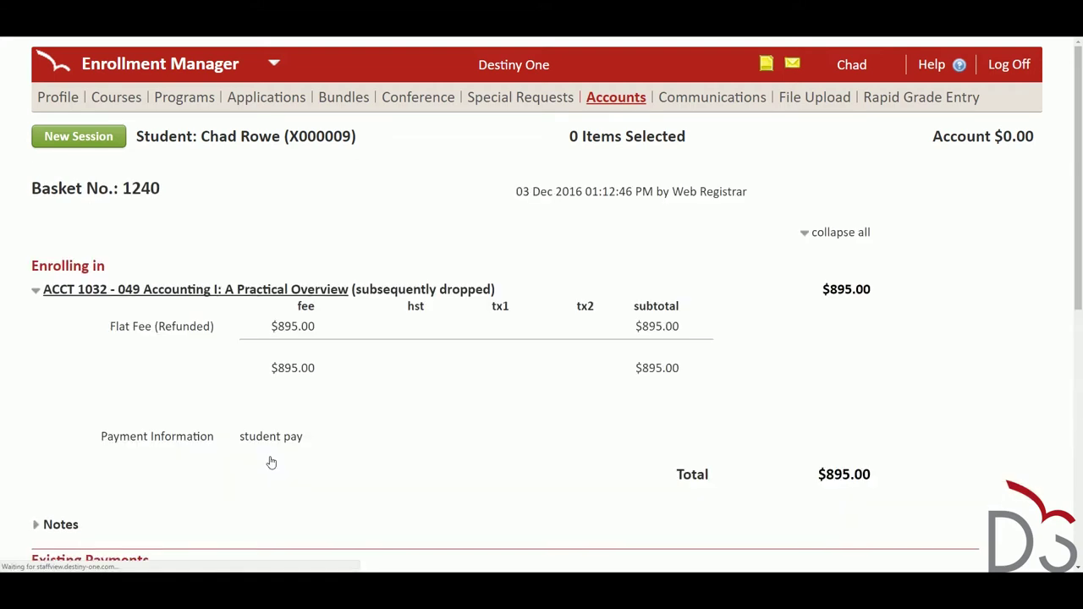
scroll(111, 339, down, 2)
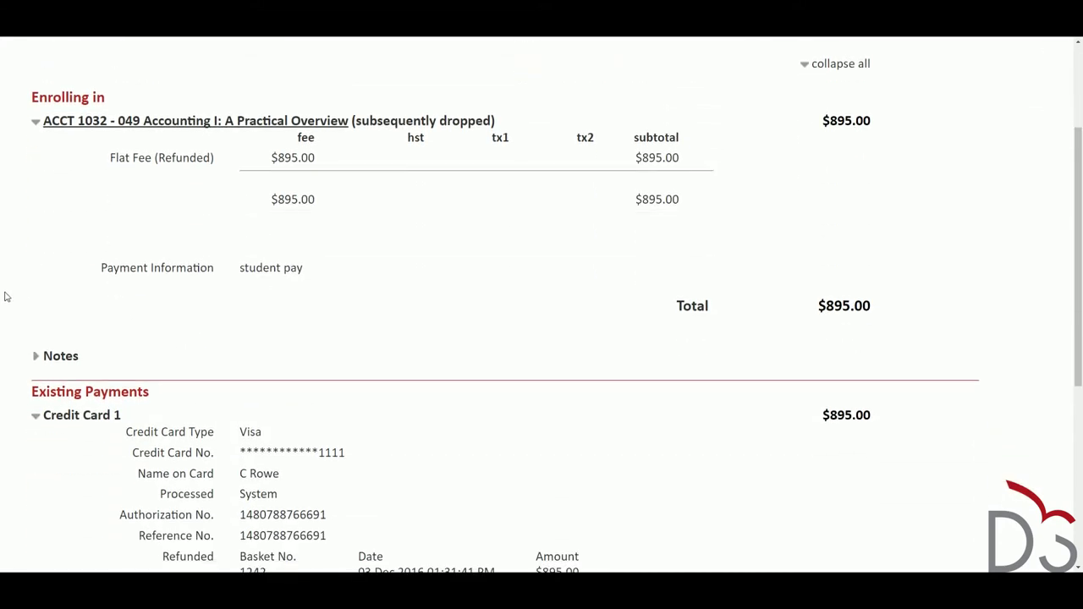
scroll(4, 295, down, 2)
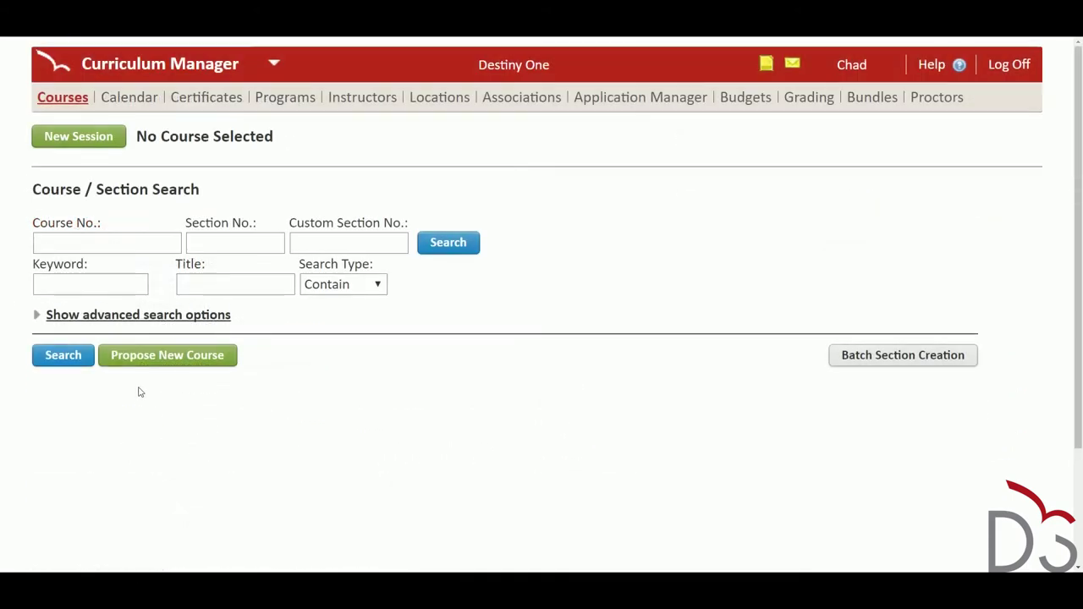
Step: Start a new course proposal in Curriculum Manager with the course number PROJ 100
click(154, 363)
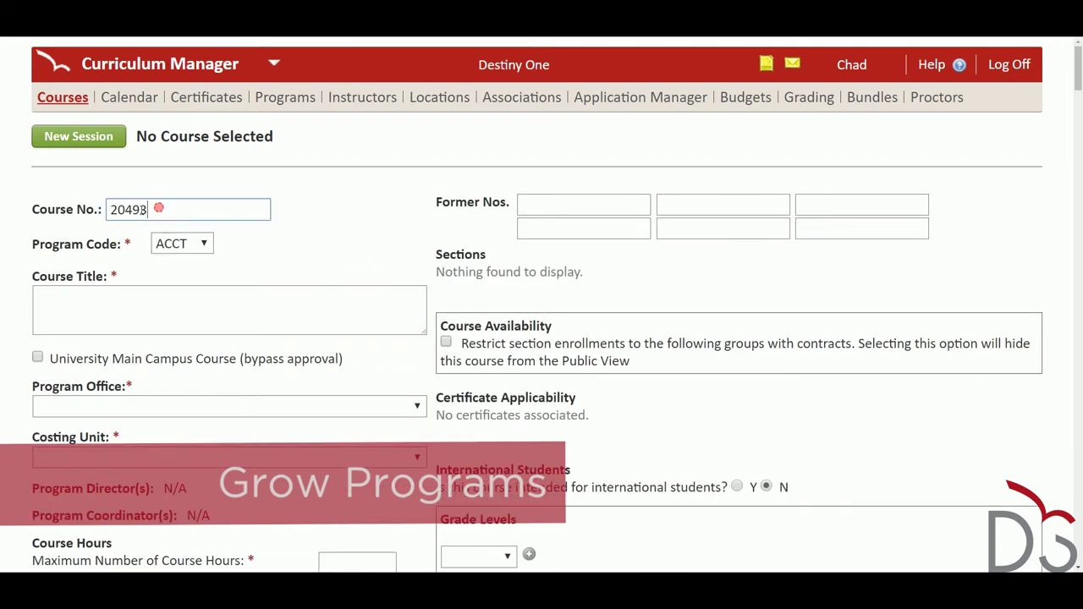
drag(161, 210, 99, 211)
text(PROJ 100)
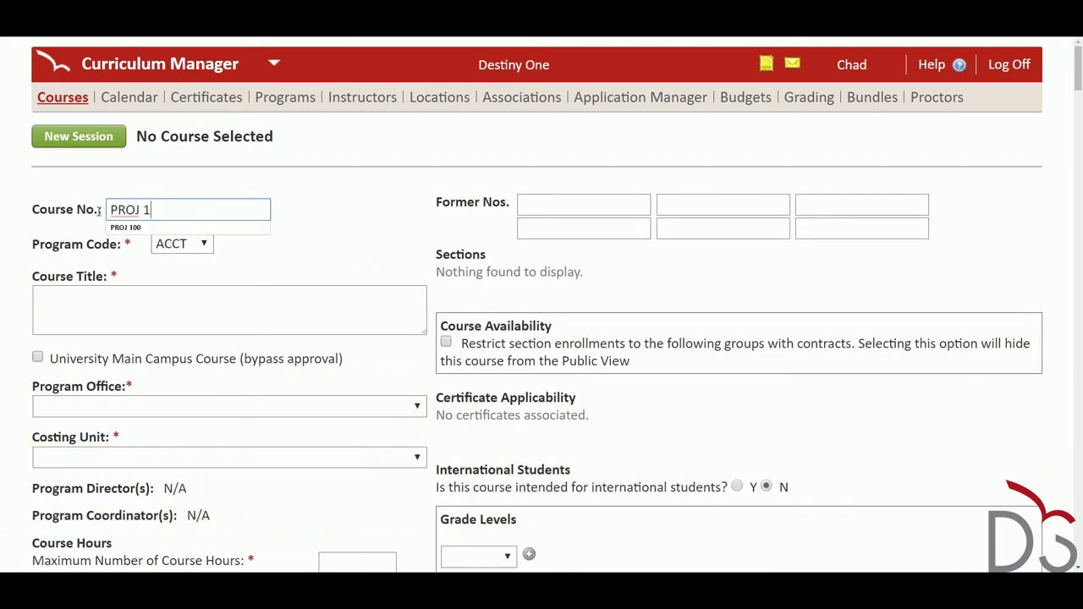
Step: Set the proposed course's program code to PROJ and its title to "Project Management Essentials"
click(206, 244)
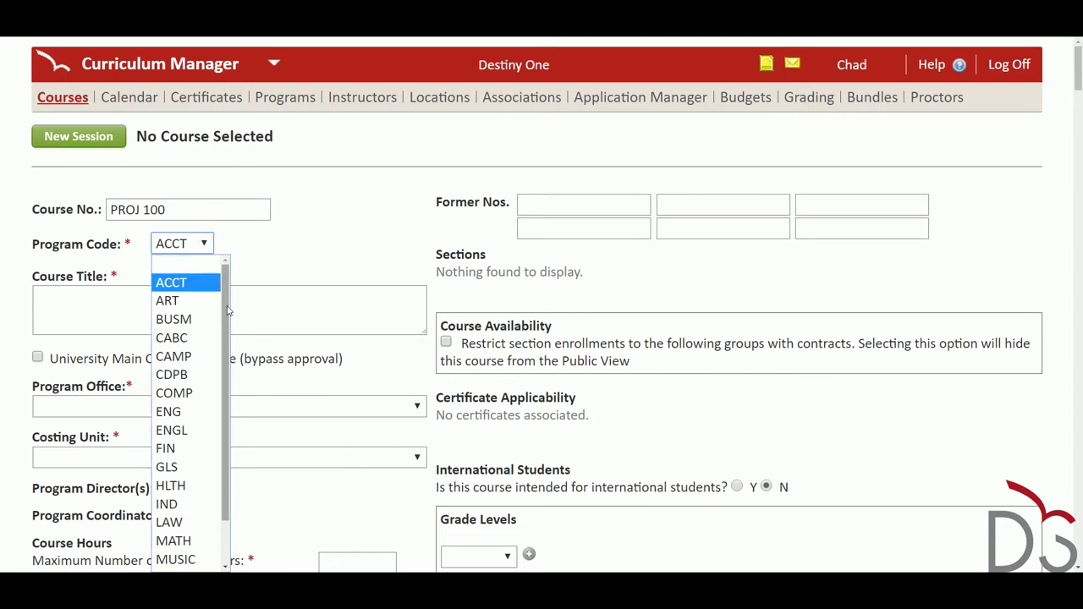
scroll(208, 470, down, 1)
click(213, 543)
click(107, 316)
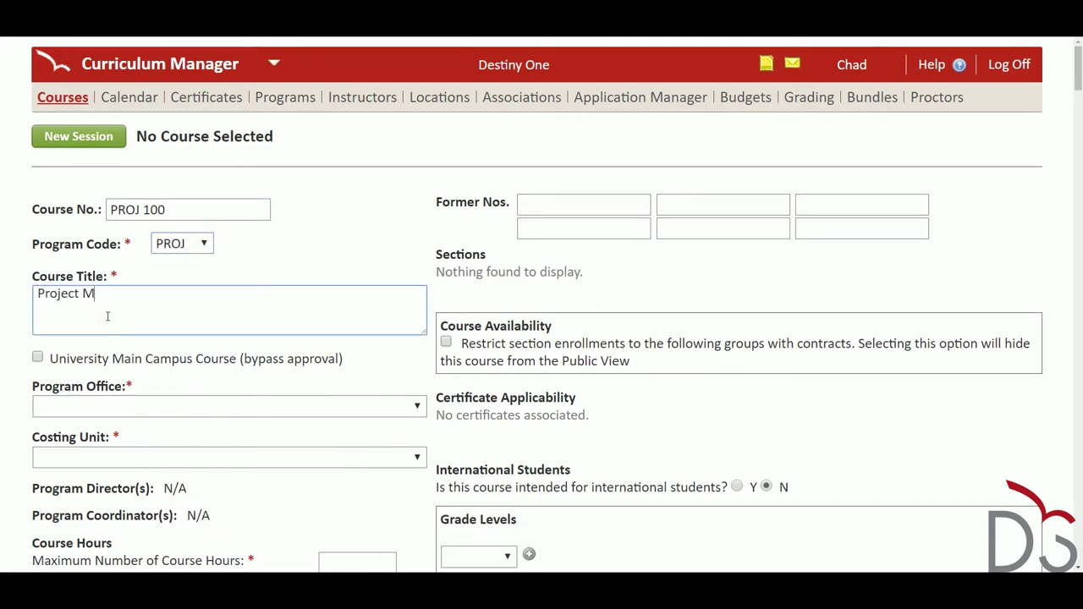
text(Project Management Essentials)
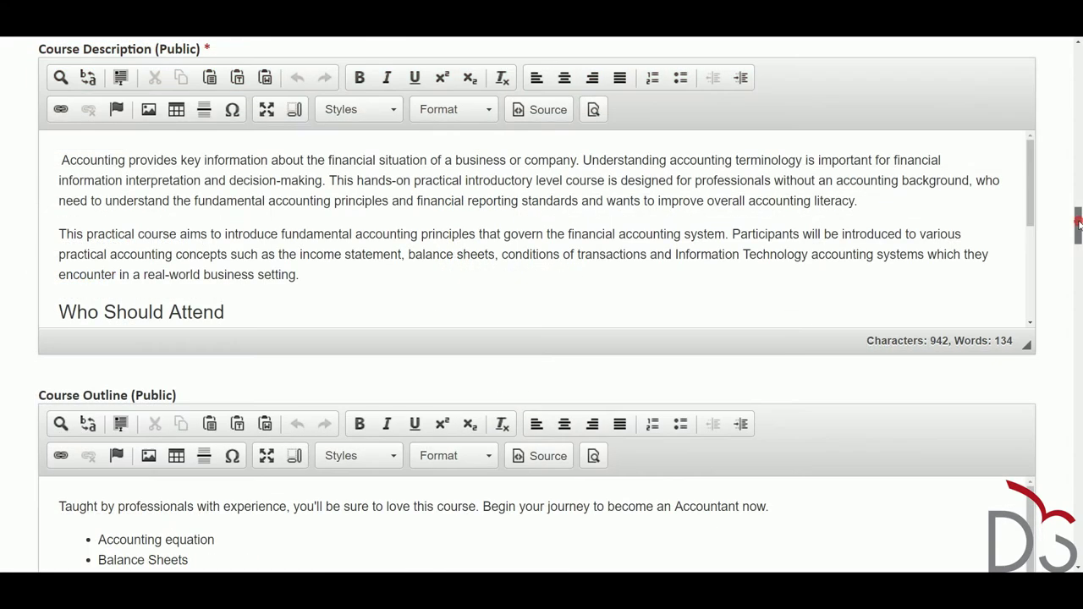
Step: Examine the accounting course's public description and outline, flat fee tuition setup and approval status history
scroll(1080, 227, down, 1)
drag(1079, 227, 1080, 269)
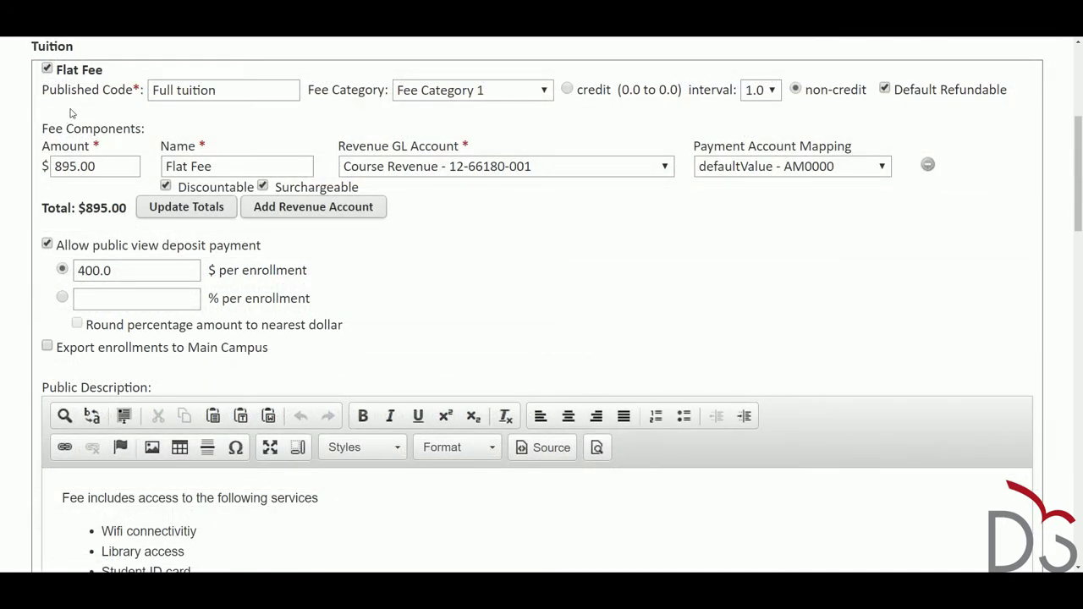
click(96, 166)
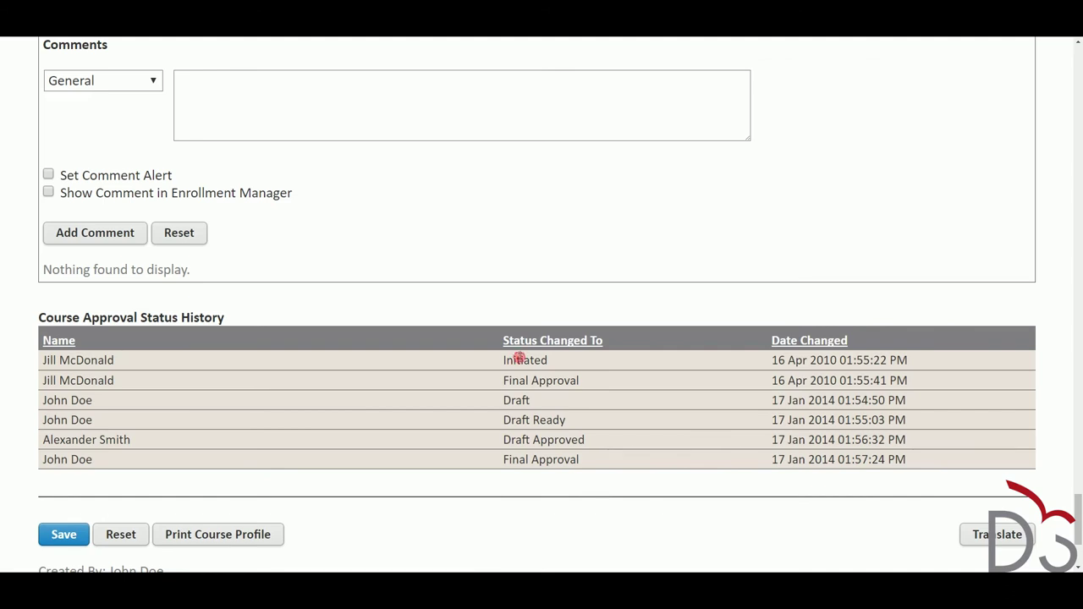
click(524, 397)
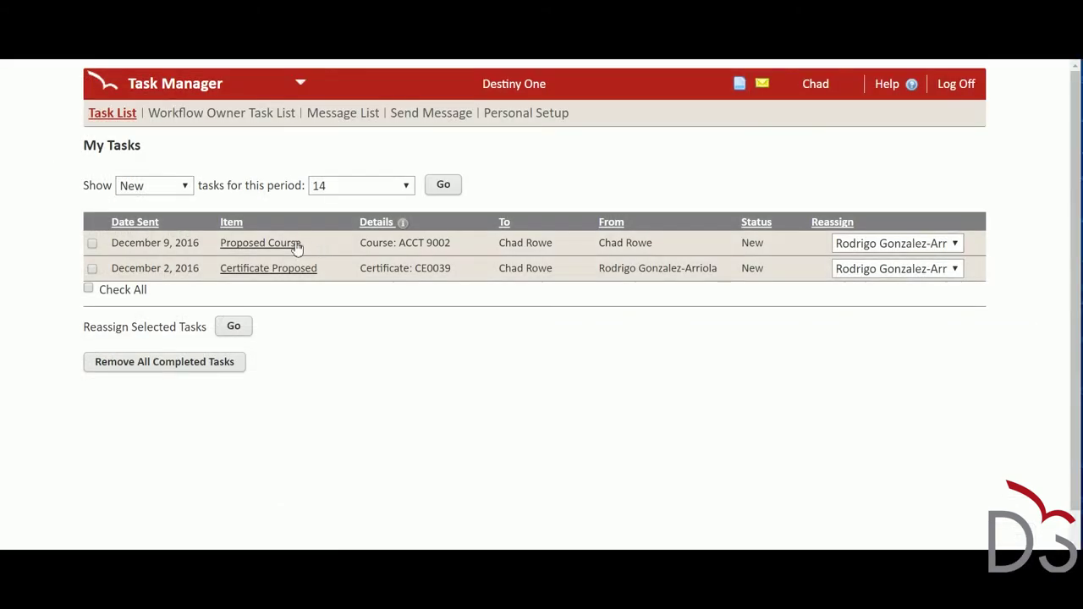
Step: Open the Proposed Course task for ACCT 9002 from the Task Manager list
click(290, 243)
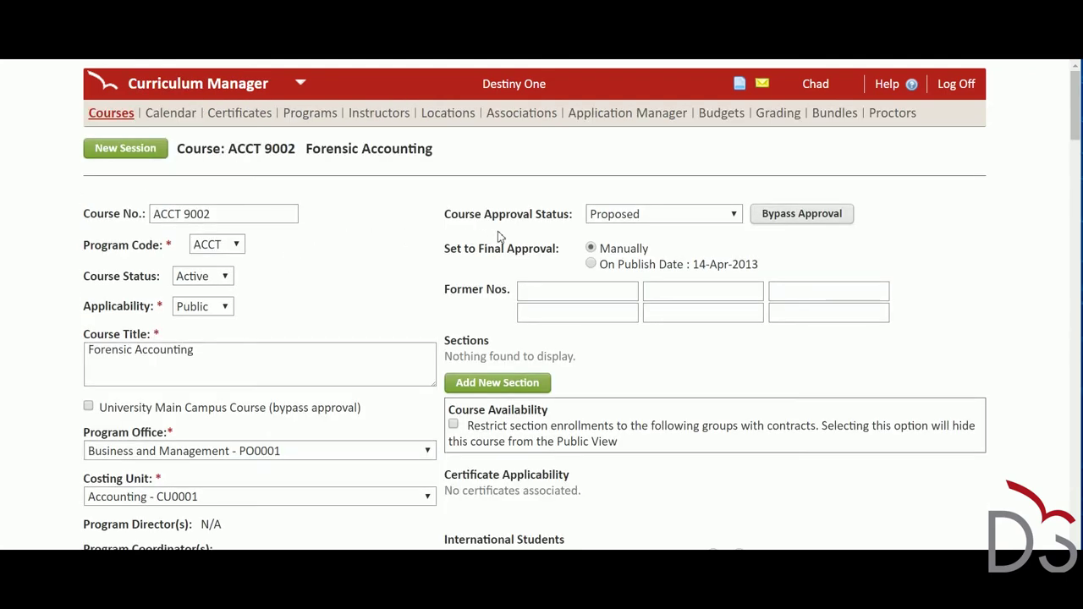
Step: Set the approval status of course ACCT 9002 to Program Coord. Approved and of ACCT 1032 to Final Approval
click(609, 217)
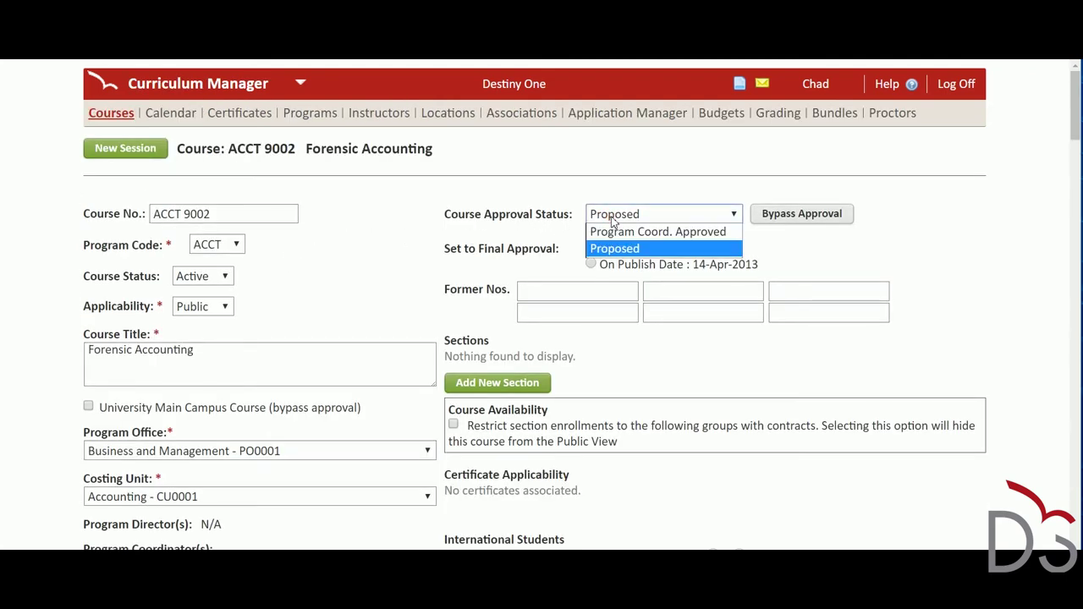
click(616, 233)
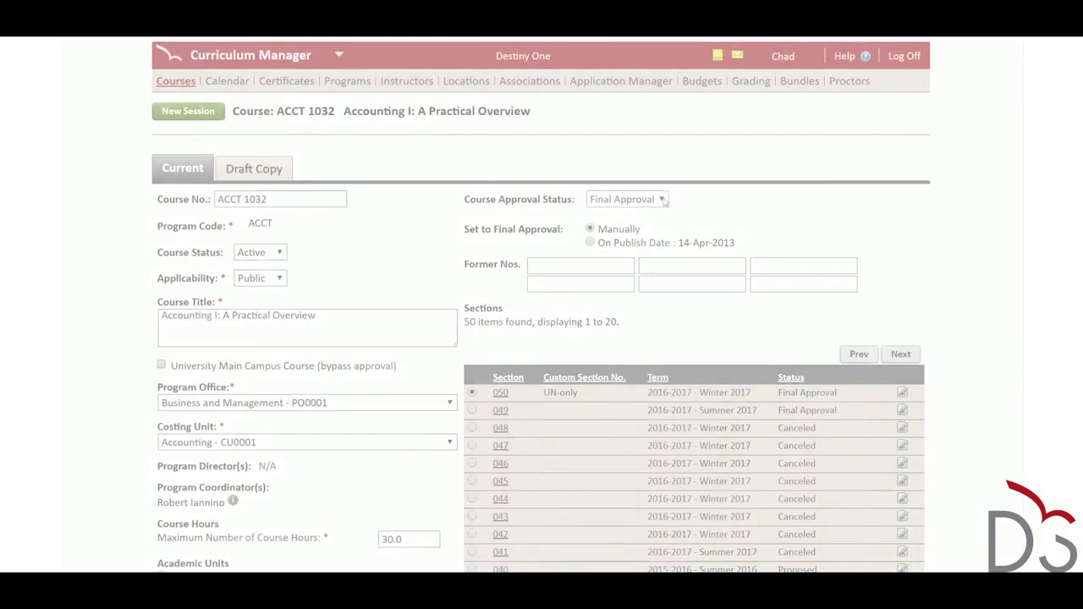
click(653, 200)
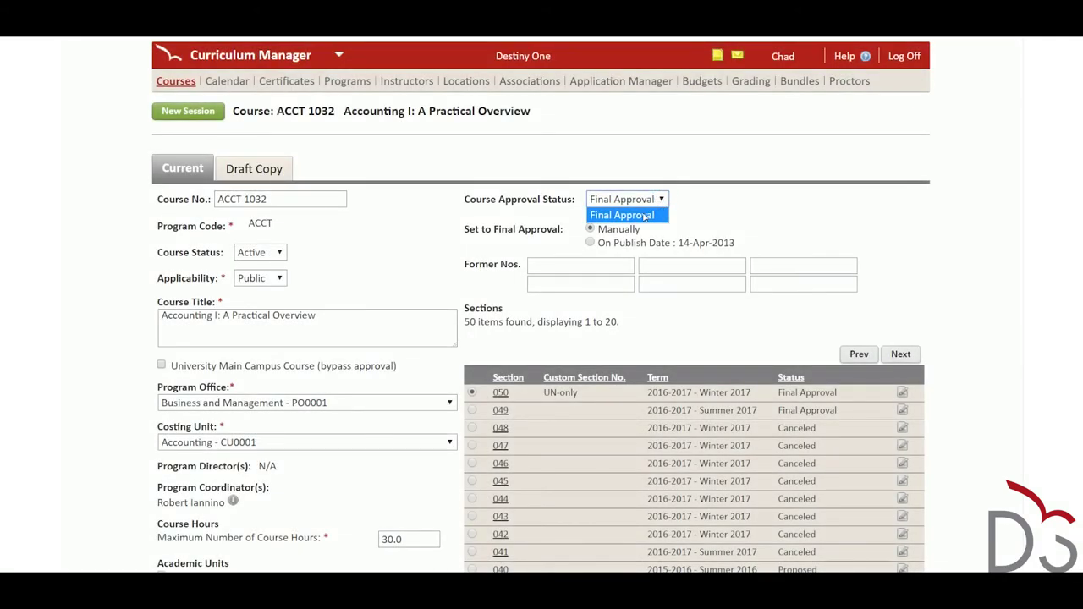
click(645, 217)
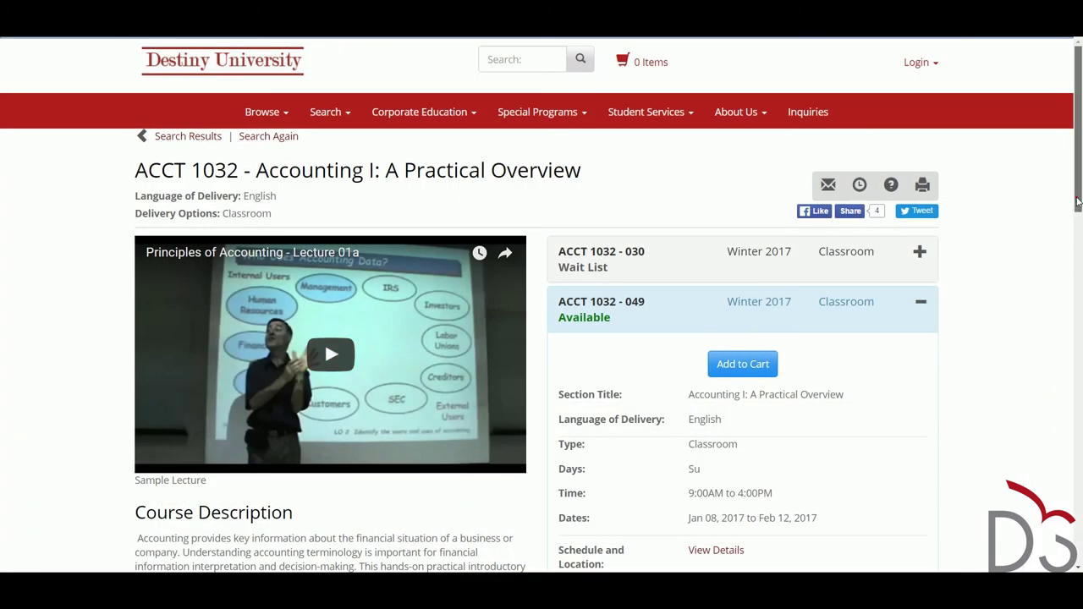
Step: Add section ACCT 1032 - 049 to the cart from the public course page and proceed to checkout
drag(1078, 201, 1080, 242)
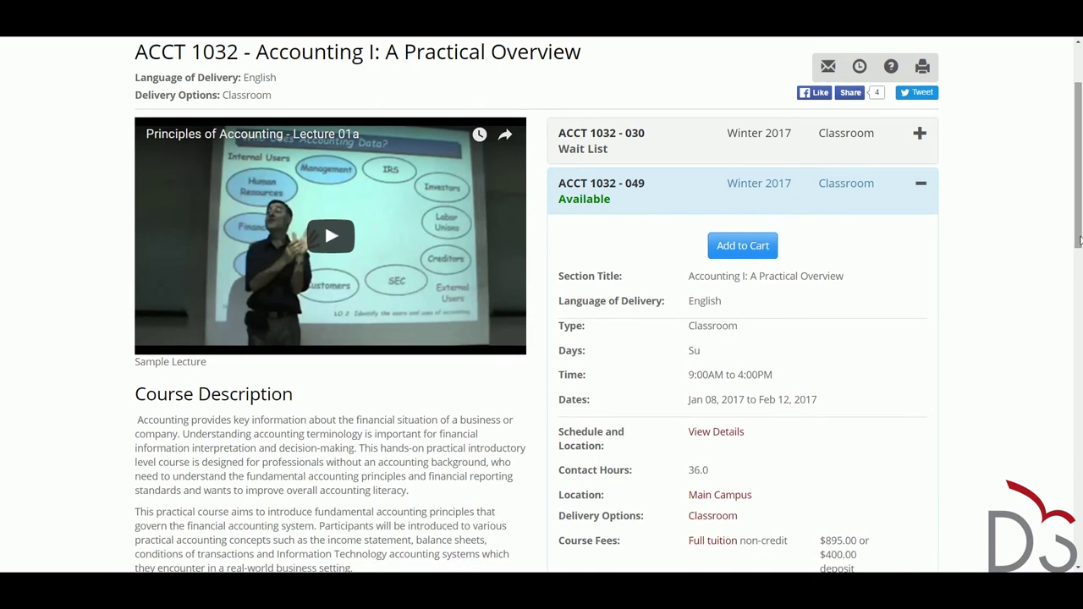
click(756, 247)
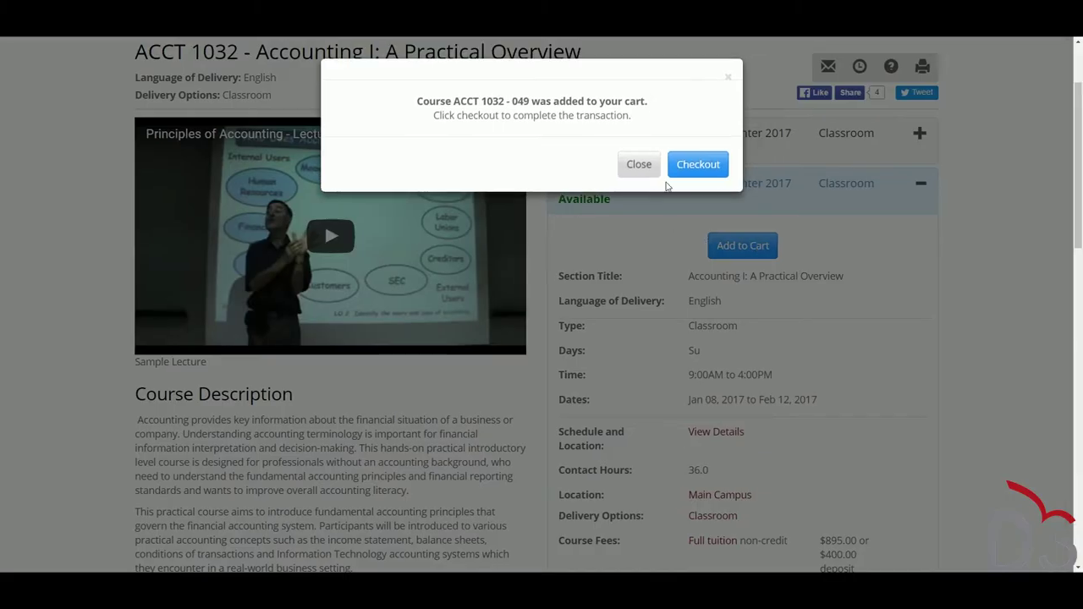
click(684, 174)
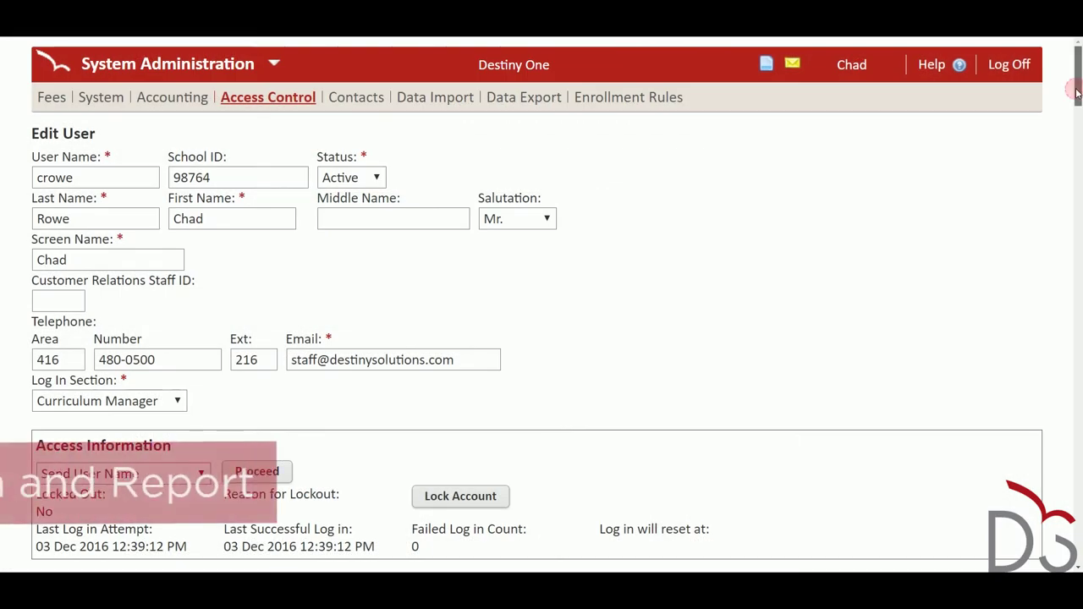
Step: Grant the Program Coordinator role access to Modify Session Attendance in the Curriculum Manager Courses permissions
drag(1077, 94, 1081, 131)
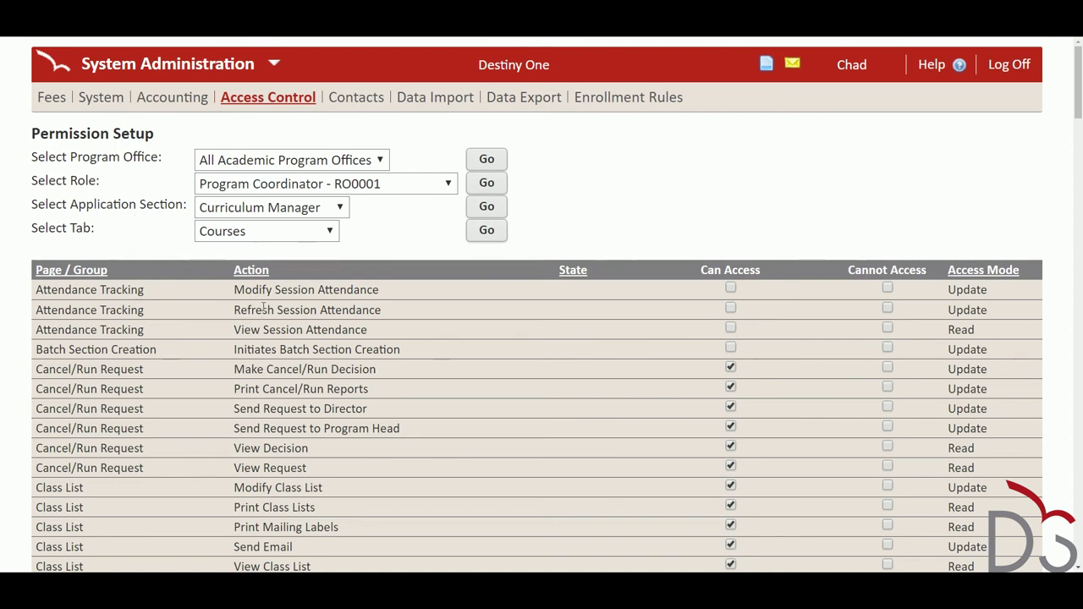
click(731, 289)
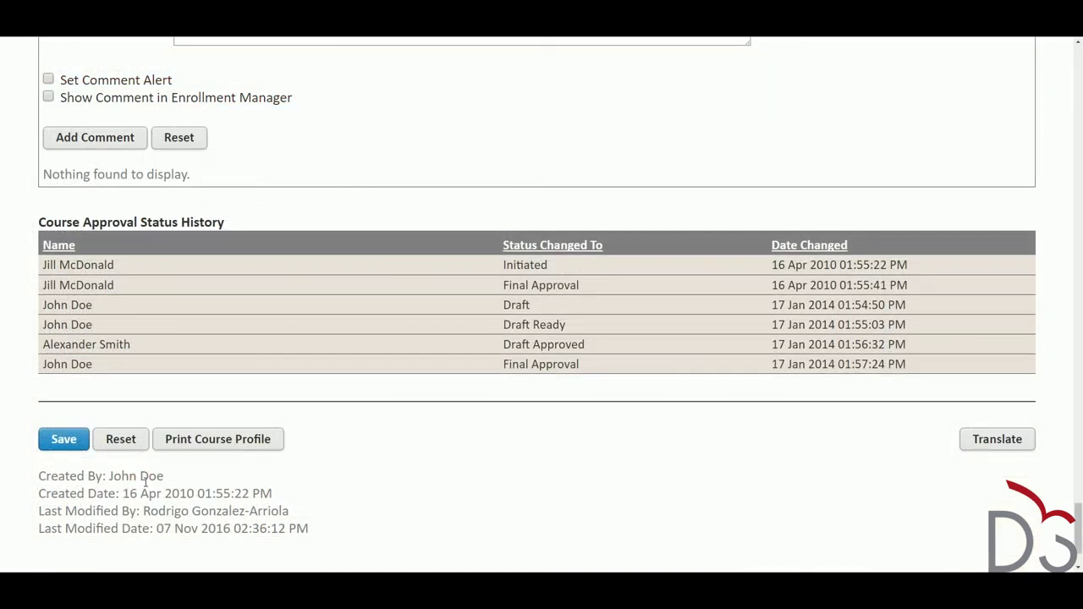
Step: Examine the course's approval status history and its creation and last modification details
click(152, 493)
click(149, 513)
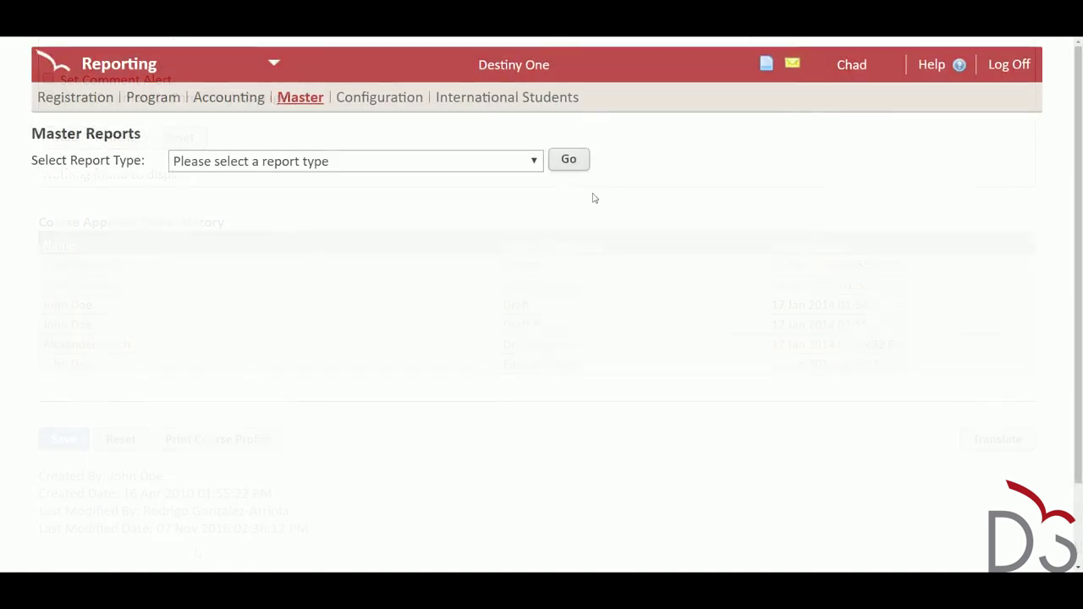
Step: View the available master report types, then examine the section enrollment chart and monthly revenues in the Revenue Trend by Date chart
click(535, 164)
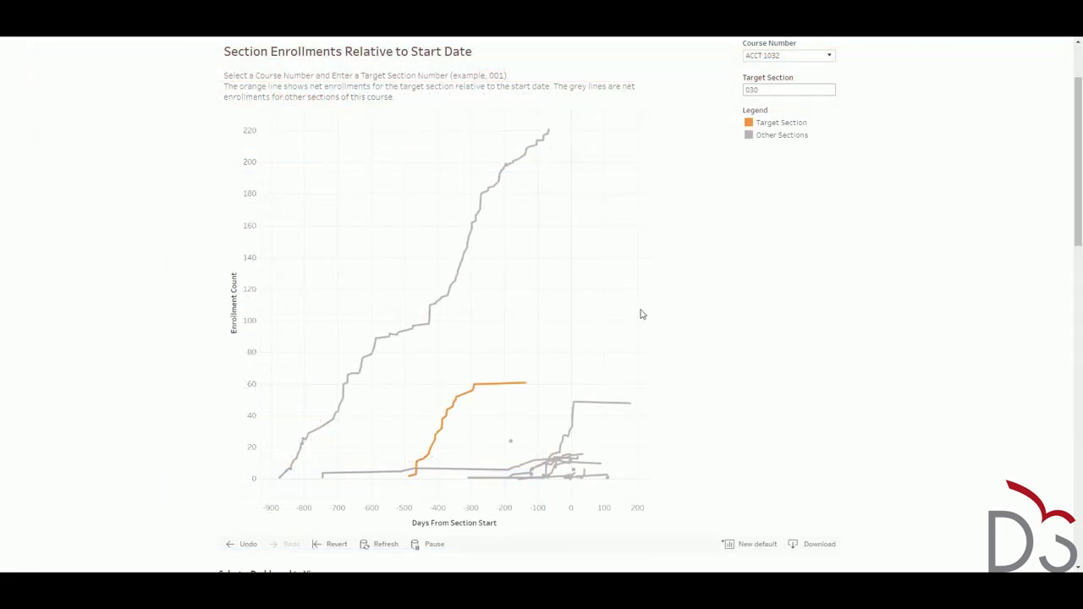
mouse_move(454, 274)
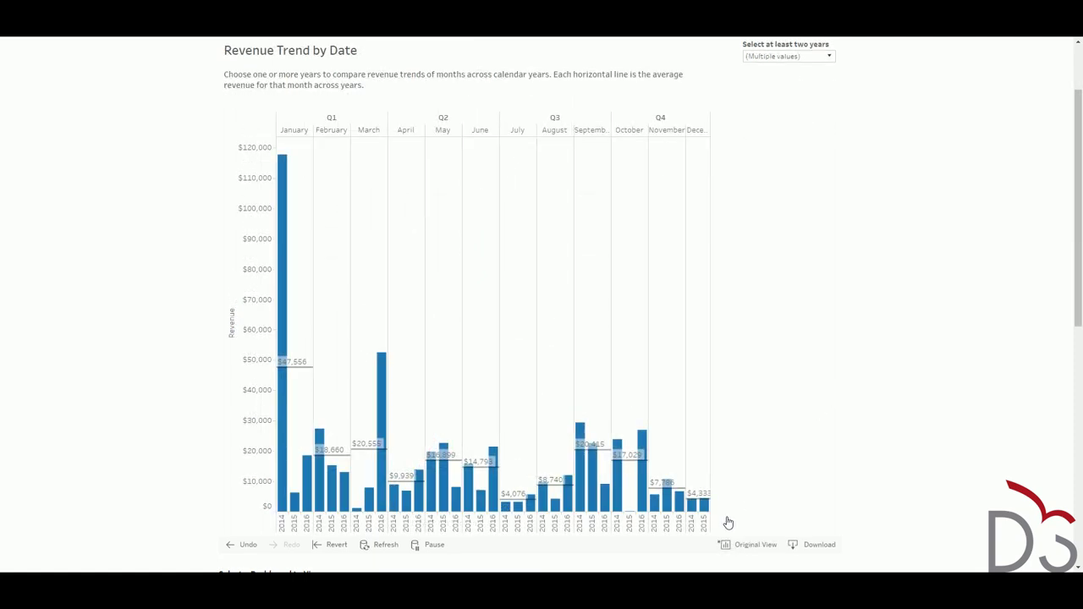
mouse_move(682, 508)
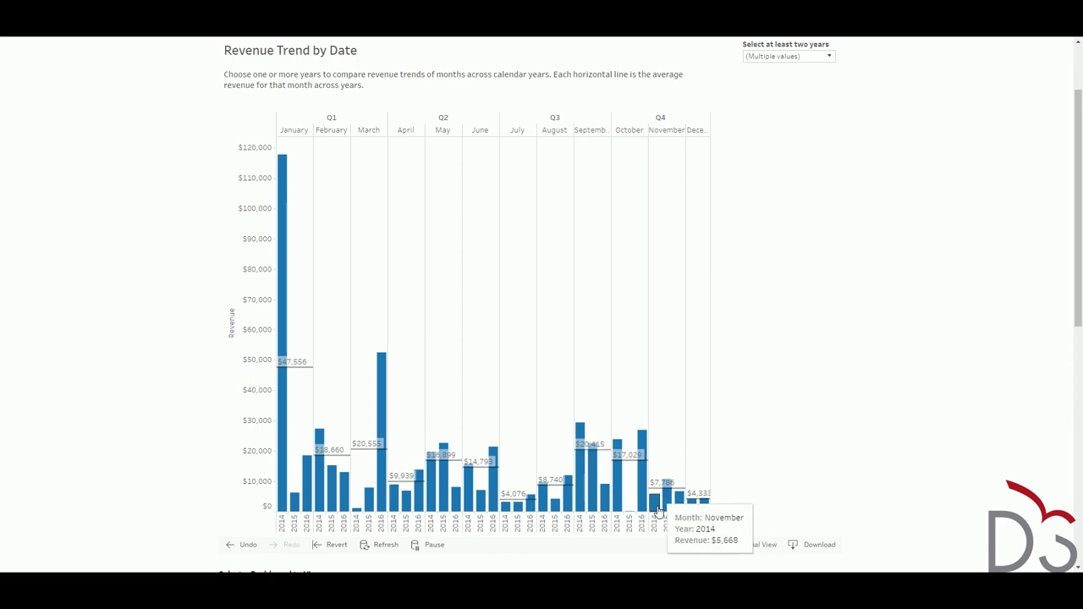